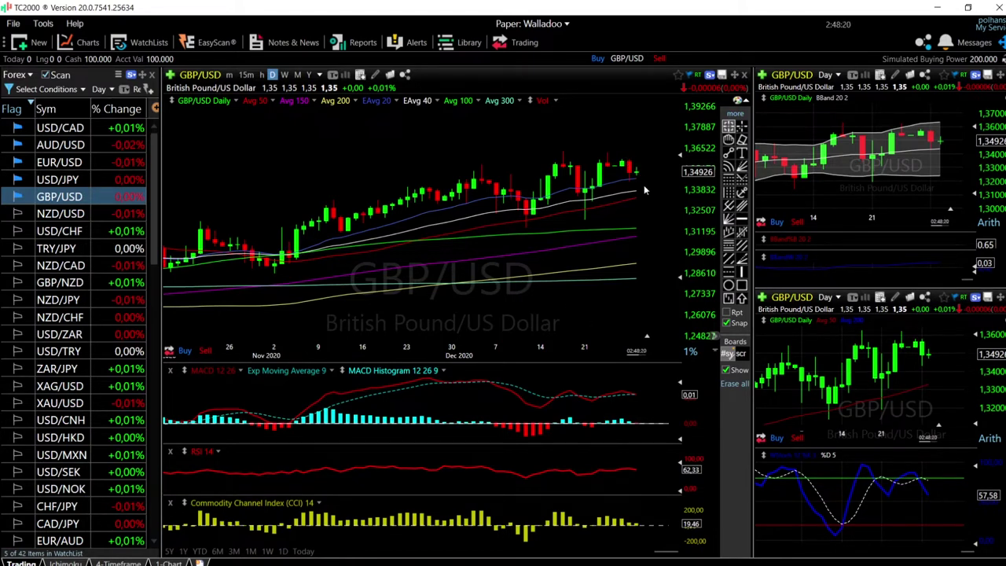
scroll(635, 170, up, 2)
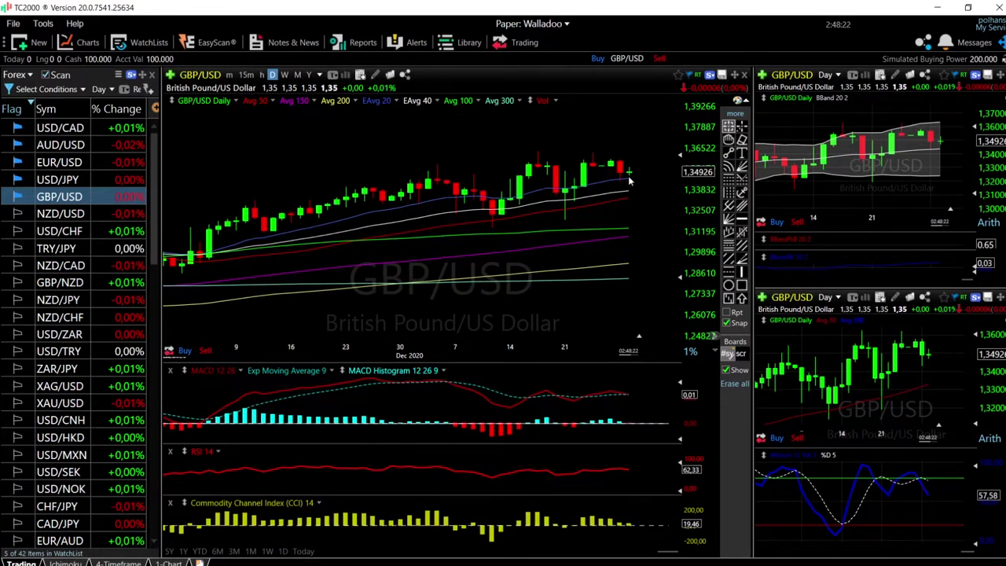
scroll(625, 185, up, 2)
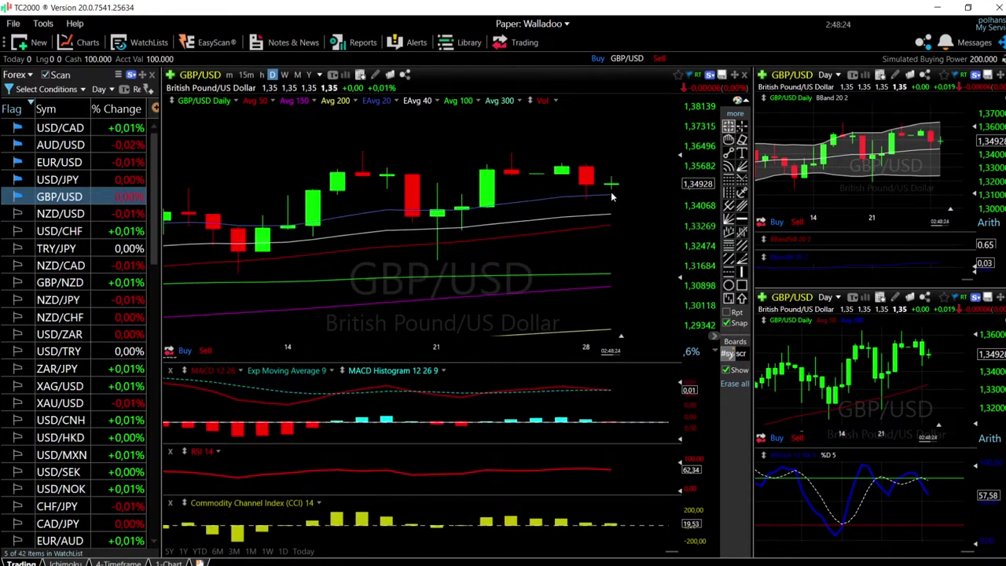
scroll(627, 211, up, 1)
scroll(627, 211, down, 2)
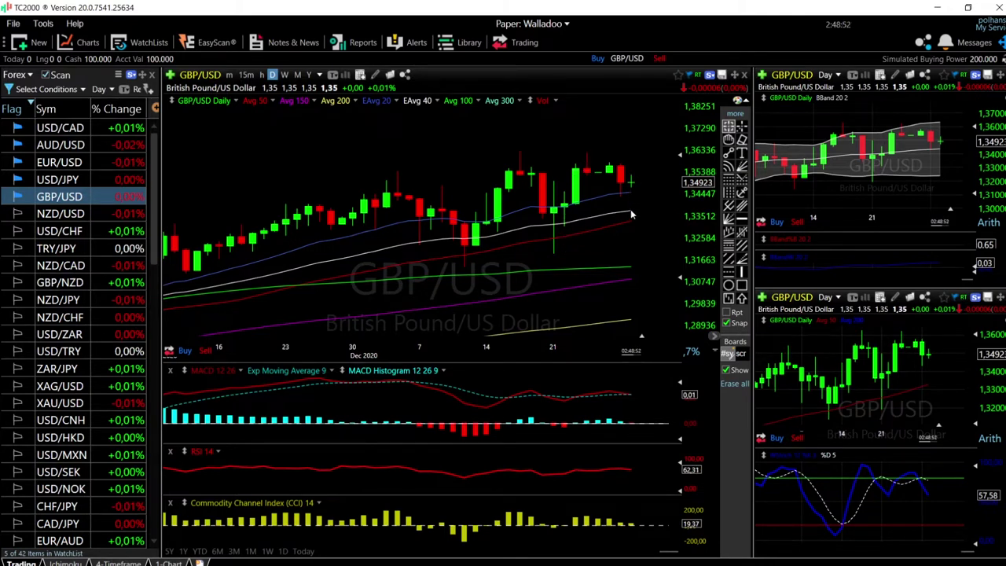
drag(633, 214, 634, 227)
scroll(630, 226, down, 2)
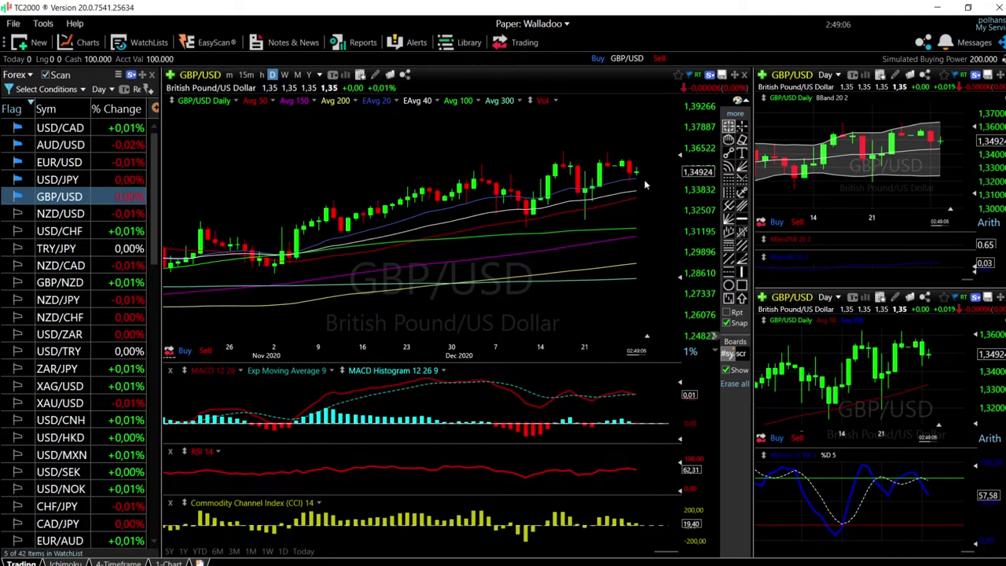
scroll(500, 227, up, 2)
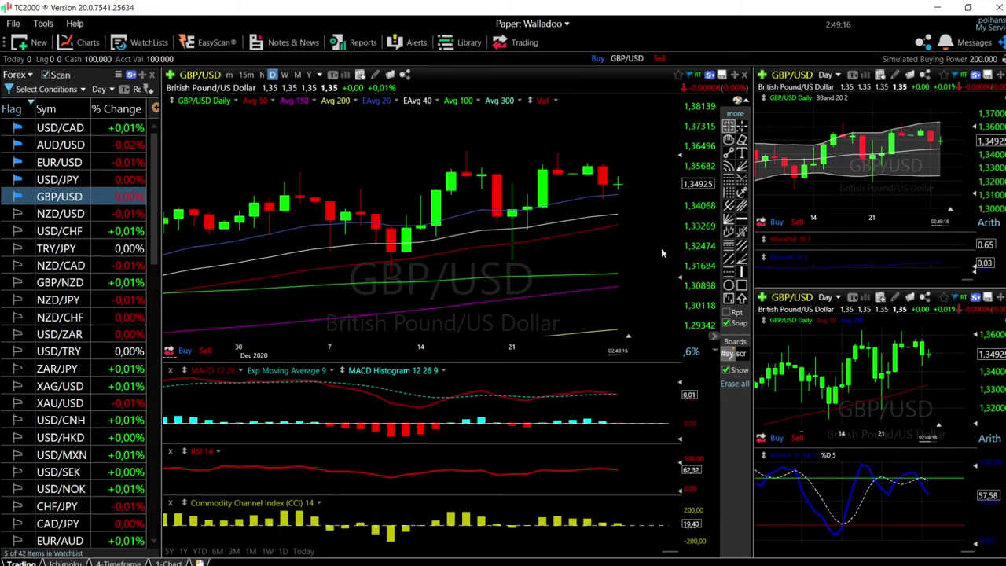
scroll(631, 245, up, 2)
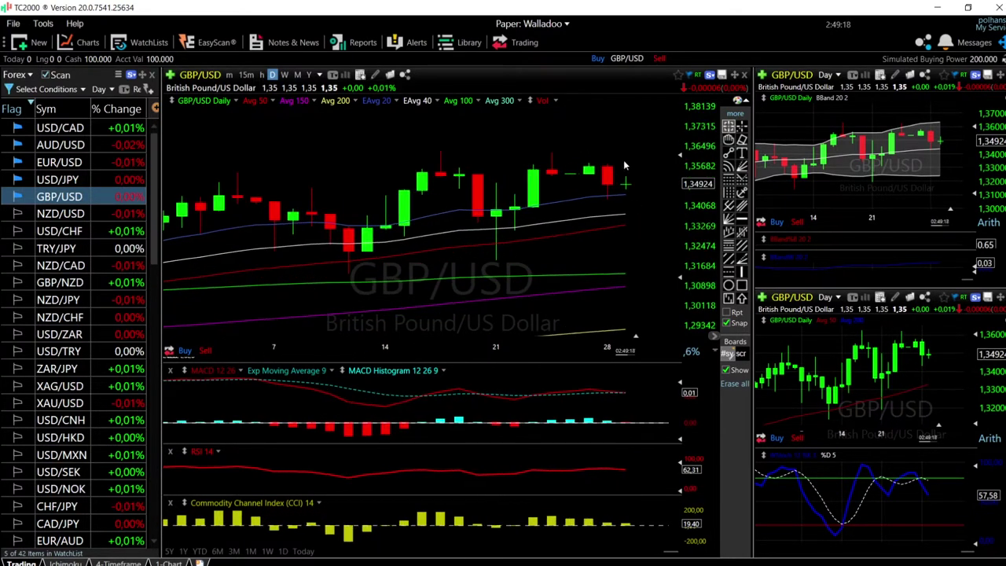
click(553, 152)
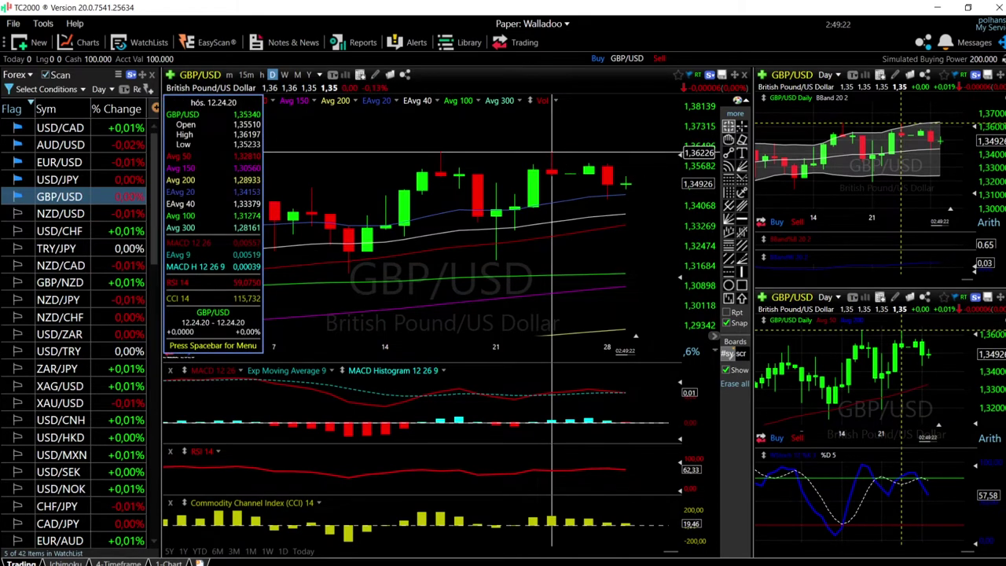
click(553, 152)
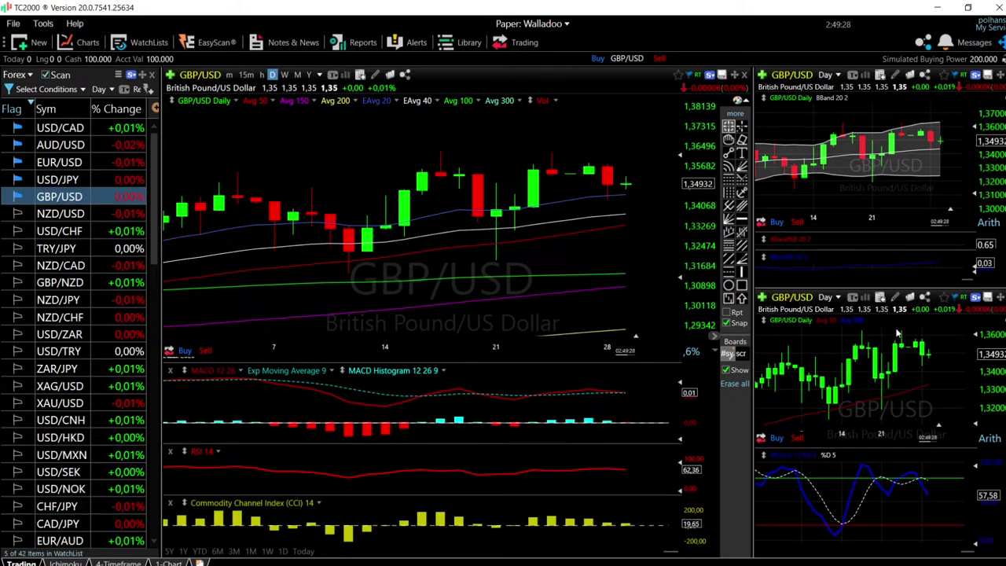
scroll(609, 283, down, 3)
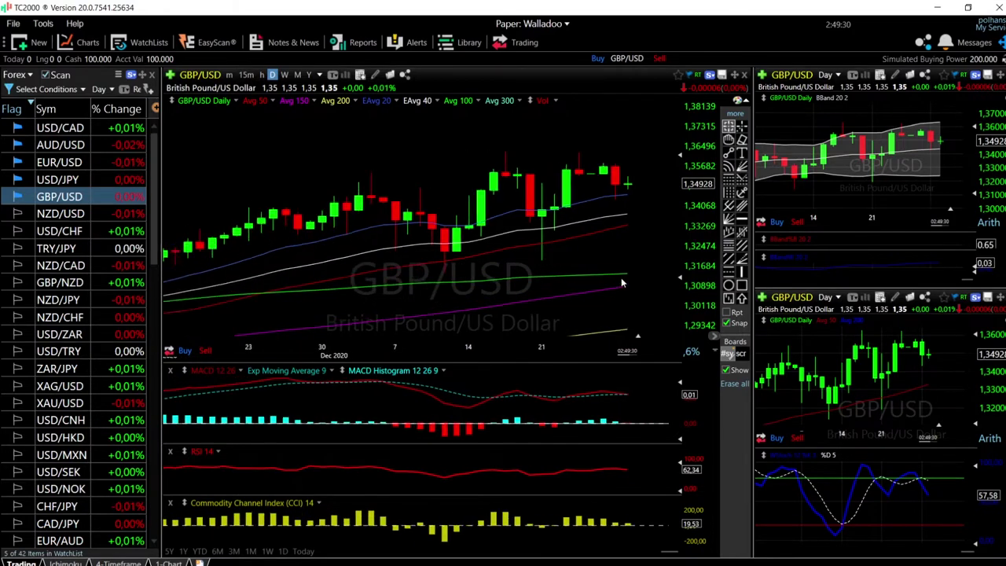
scroll(621, 283, down, 2)
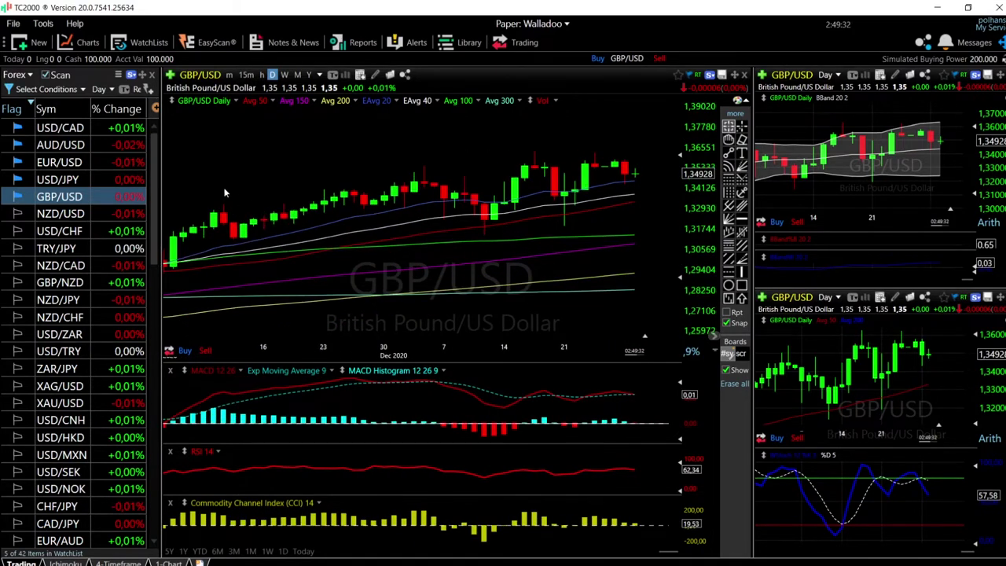
click(58, 181)
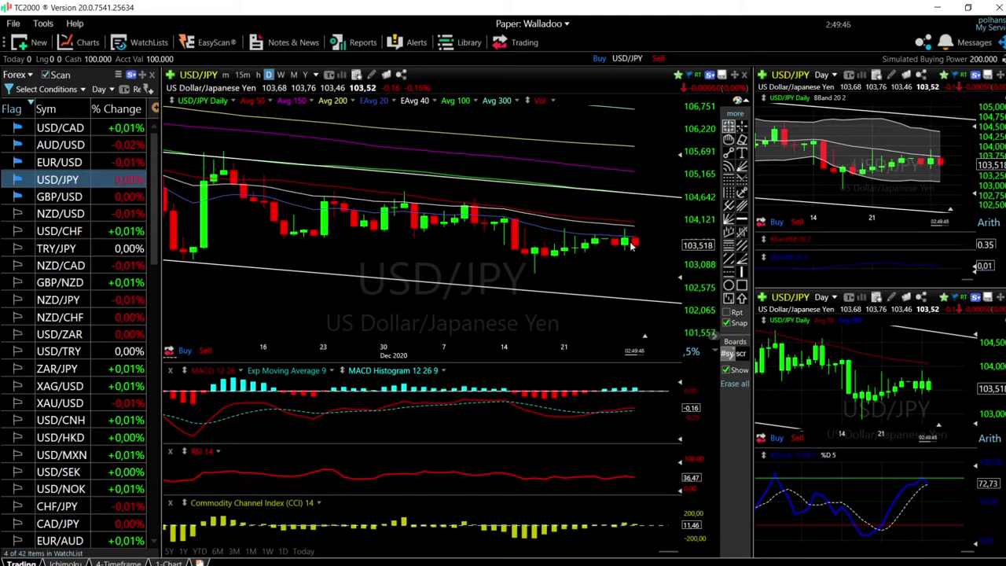
Zoom the USD/JPY daily chart out to about a year and back in.
scroll(630, 246, down, 5)
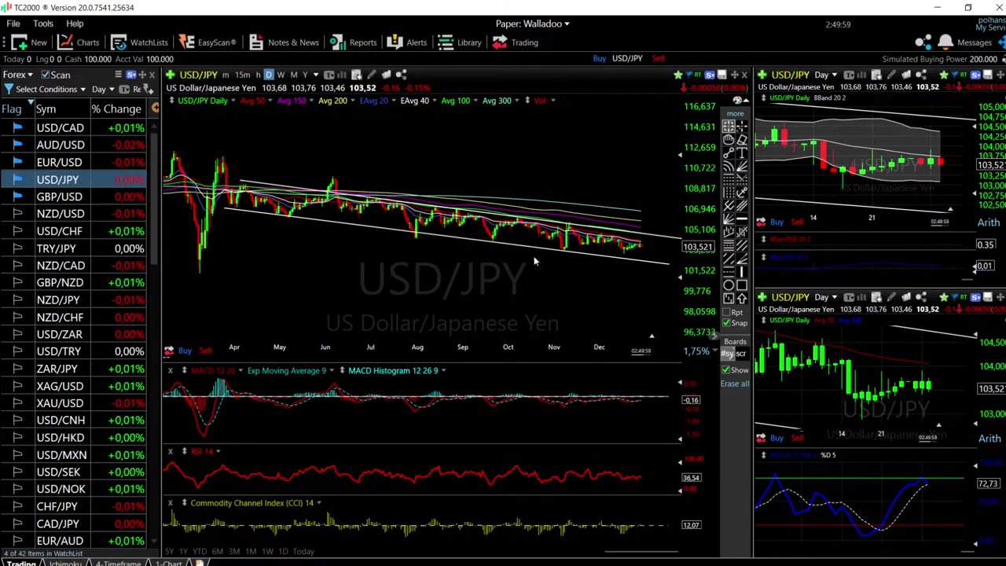
scroll(654, 281, up, 5)
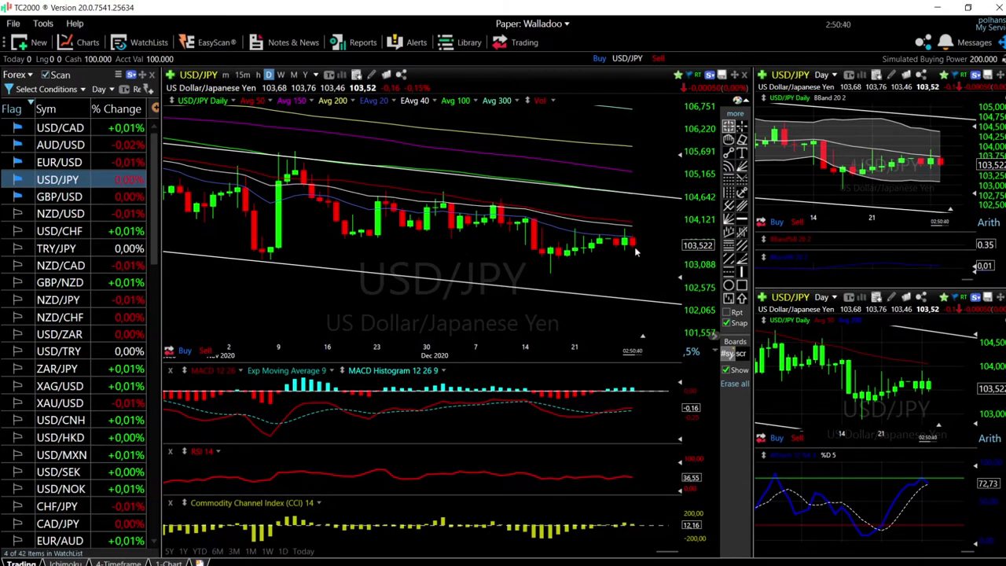
Check the USD/JPY values for 12.21.20, then switch all charts to EUR/USD.
click(574, 255)
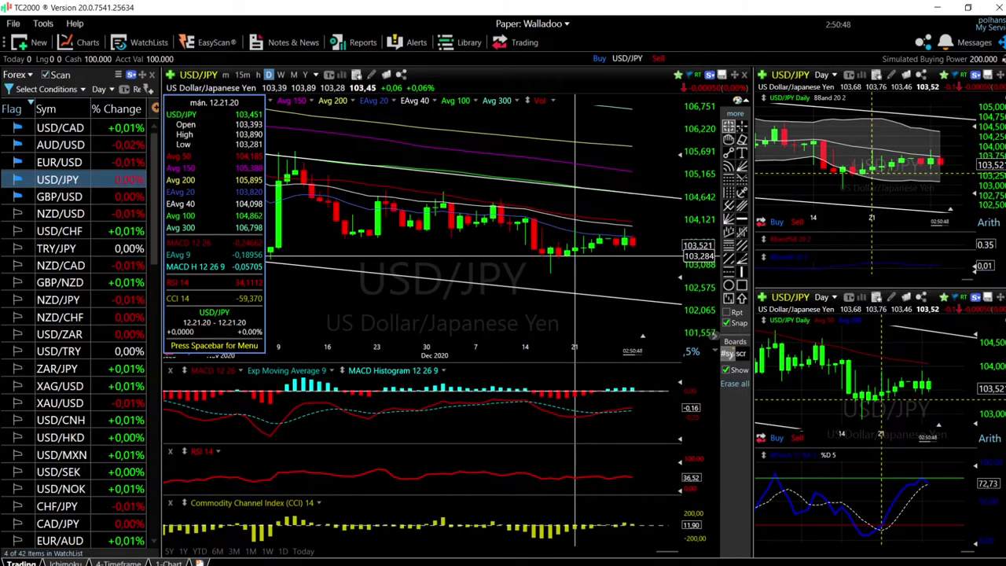
click(574, 255)
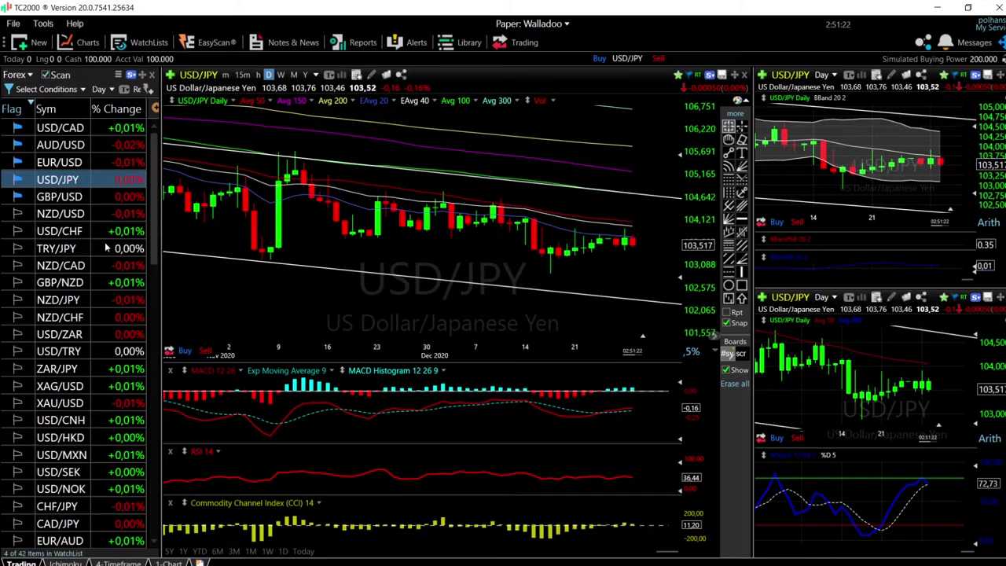
click(63, 161)
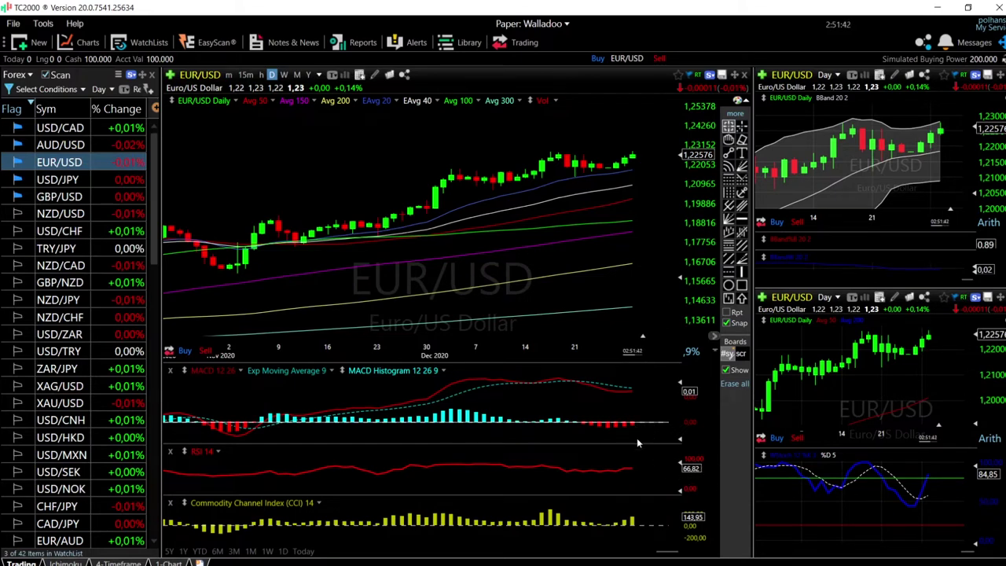
Read the EUR/USD 12.18.20 values, zoom out to Sep–Dec, then switch to AUD/USD.
click(557, 154)
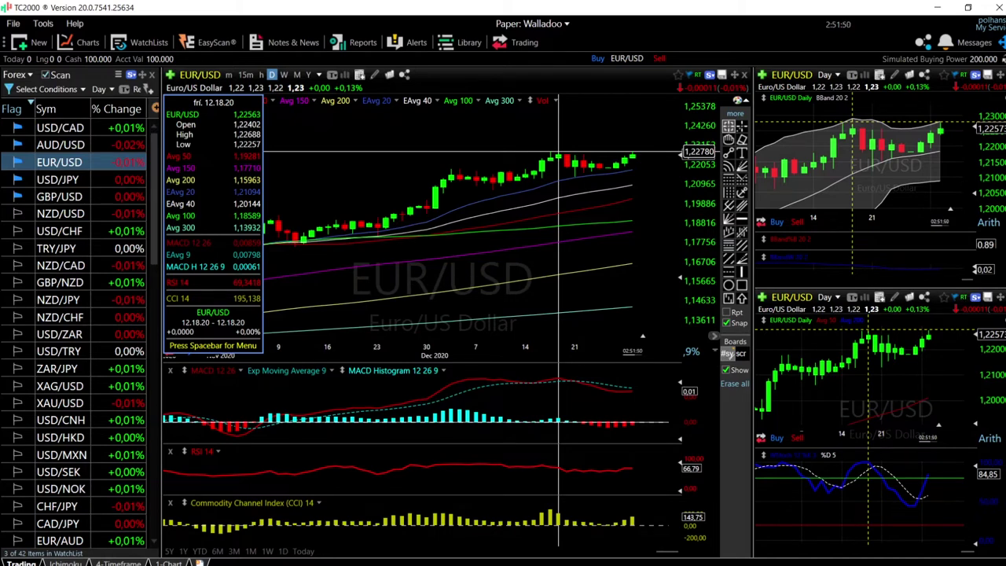
click(558, 154)
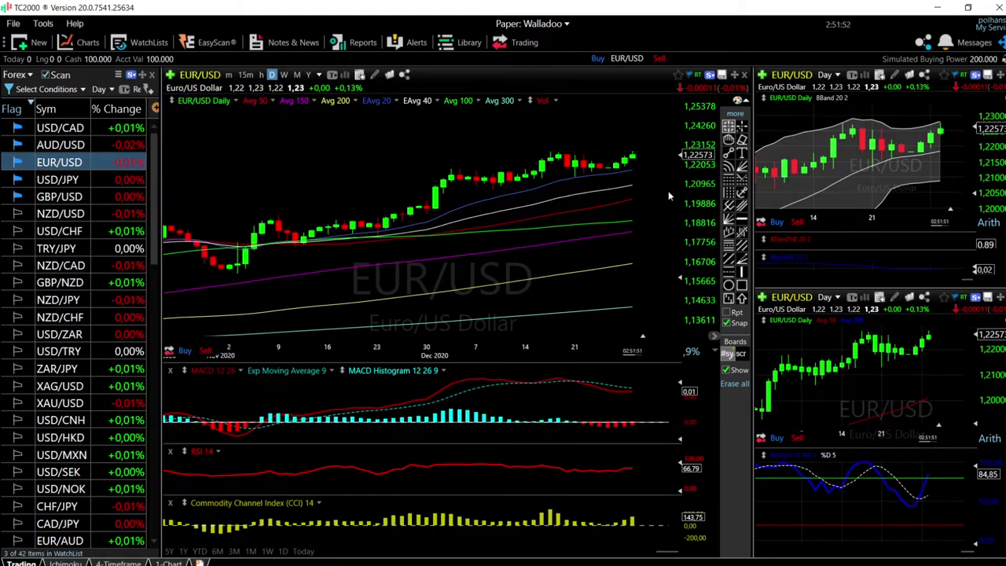
scroll(629, 290, down, 5)
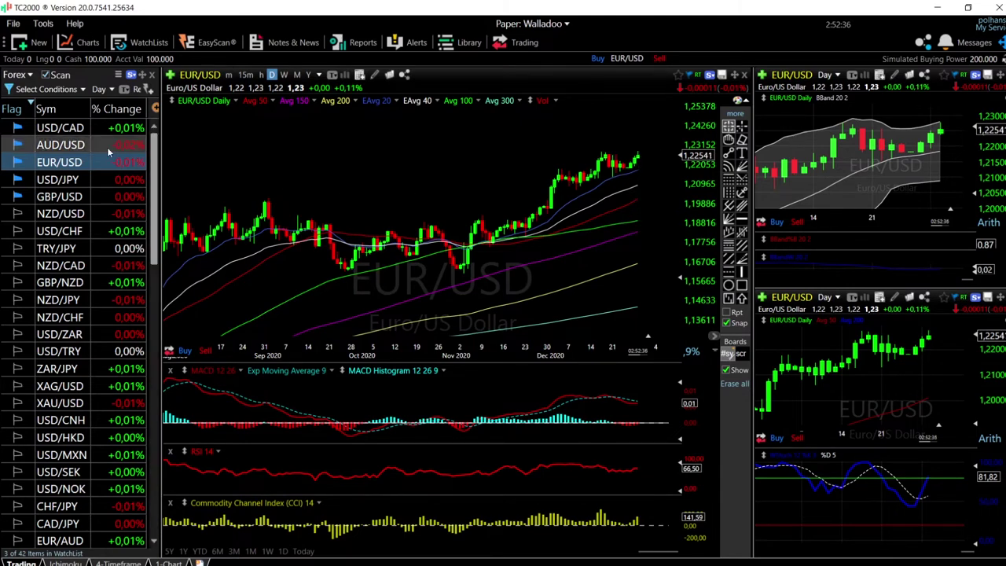
click(80, 147)
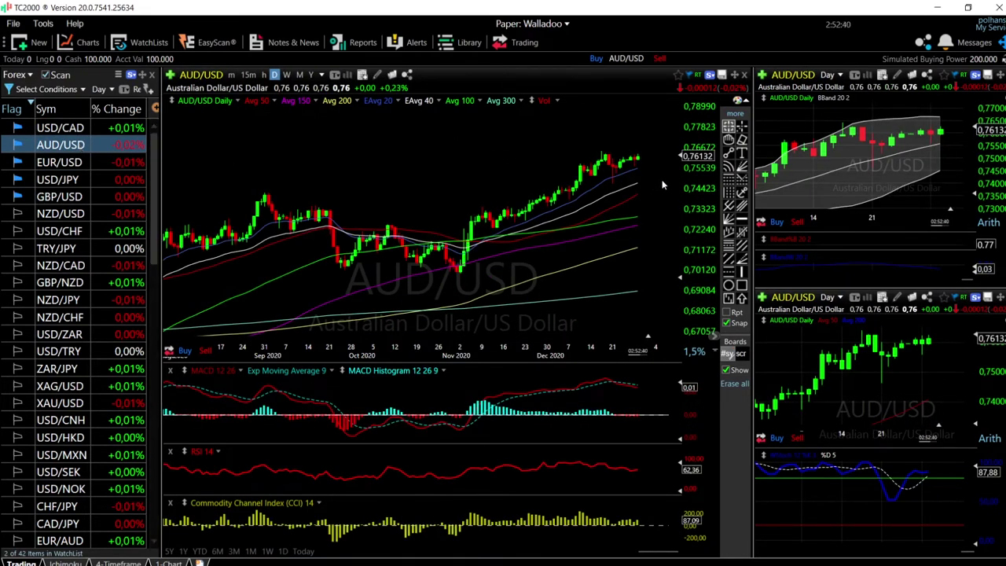
Zoom the AUD/USD daily chart in and back out, then switch all charts to USD/CAD.
scroll(662, 183, up, 1)
scroll(662, 184, up, 1)
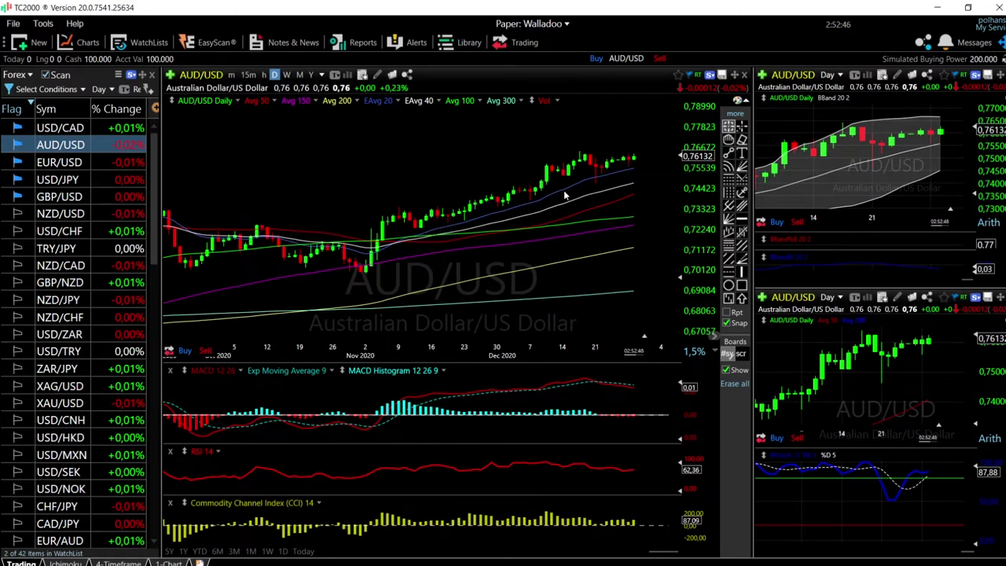
scroll(625, 165, up, 3)
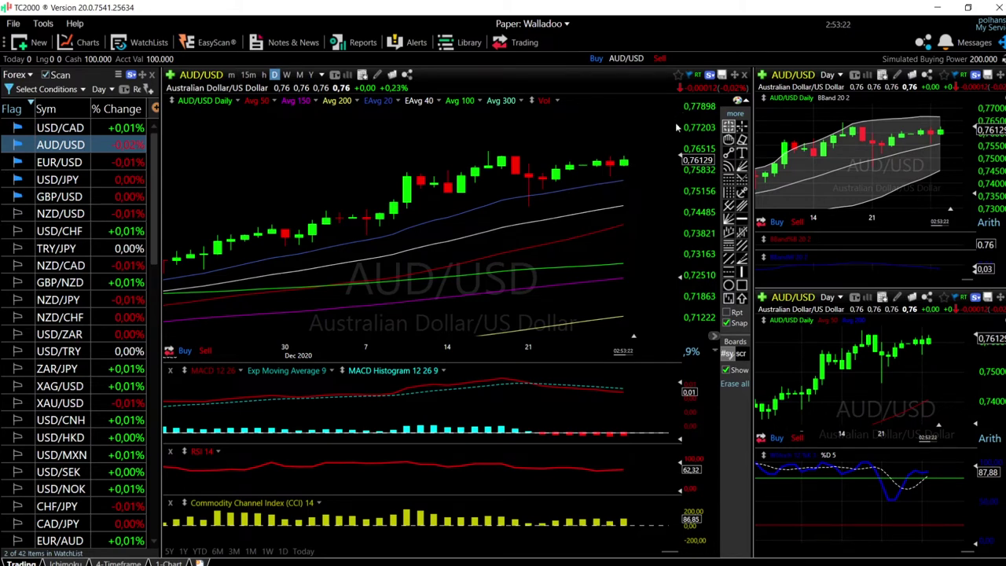
scroll(658, 147, down, 4)
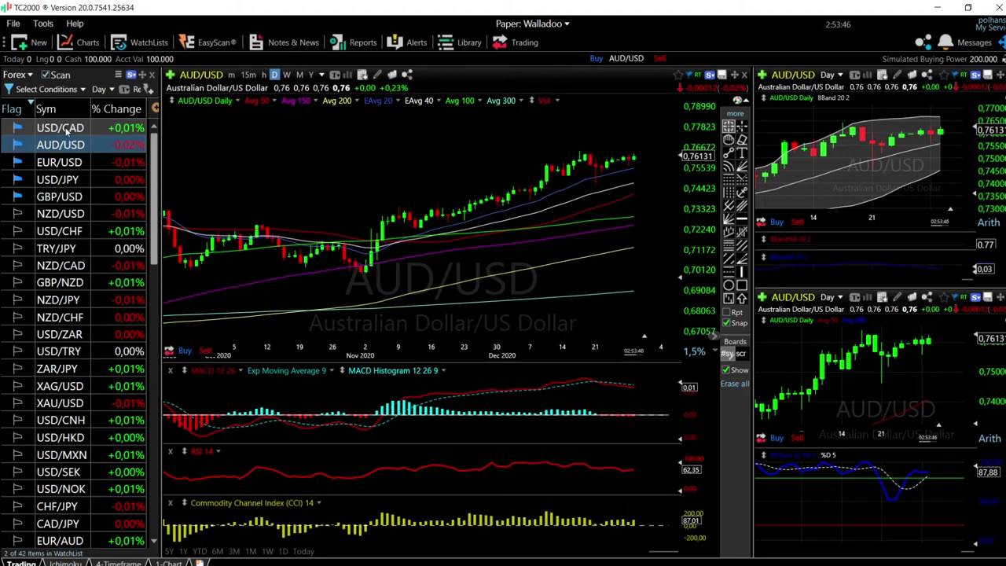
click(67, 132)
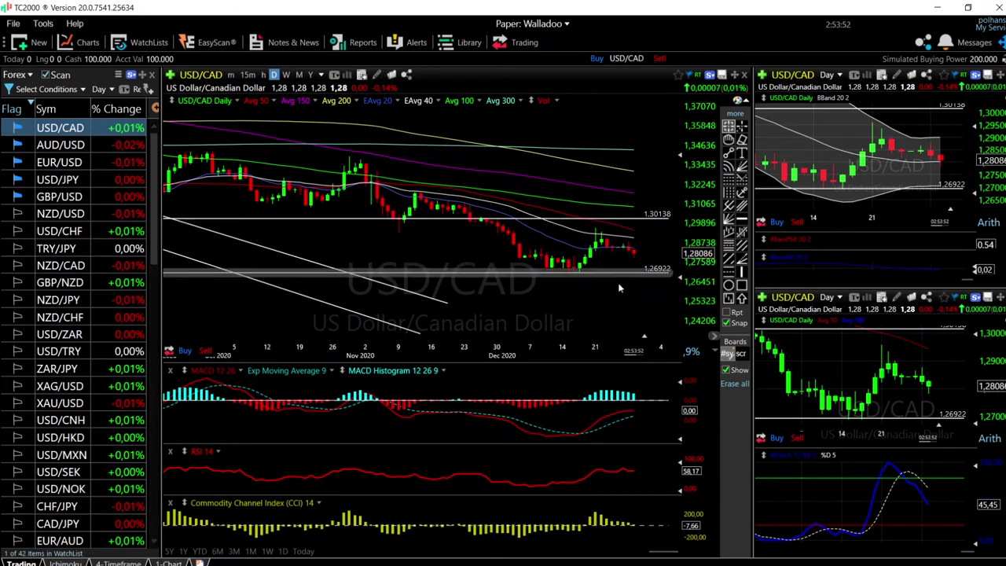
Zoom the USD/CAD chart out, read the 3.18.20 values, and zoom back in.
scroll(628, 279, up, 3)
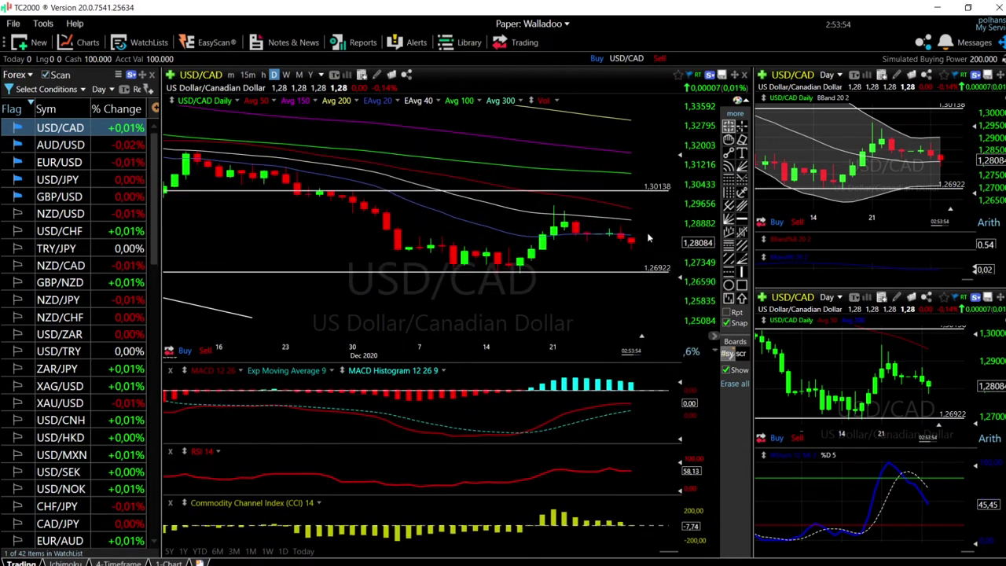
scroll(644, 226, down, 6)
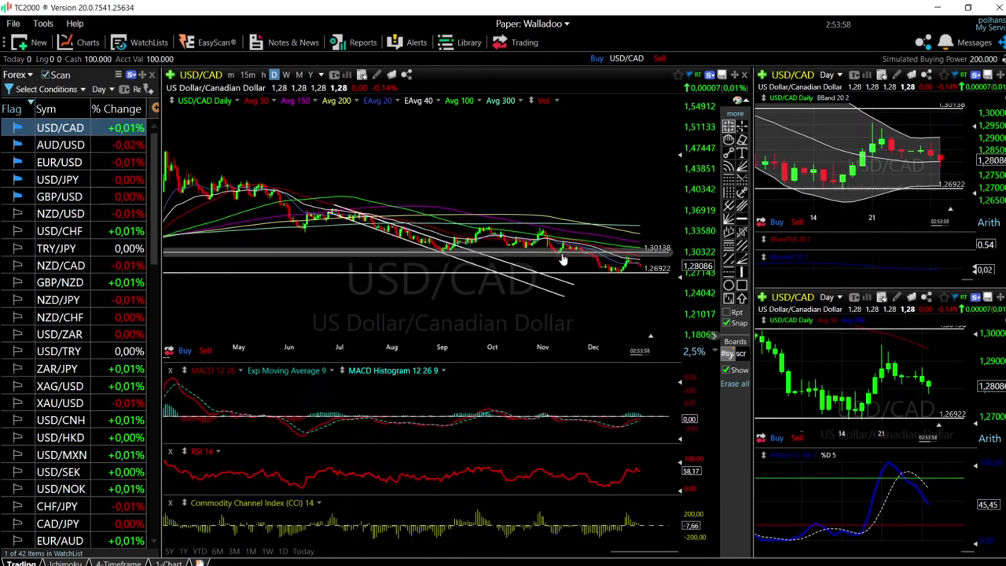
scroll(545, 259, down, 2)
click(361, 149)
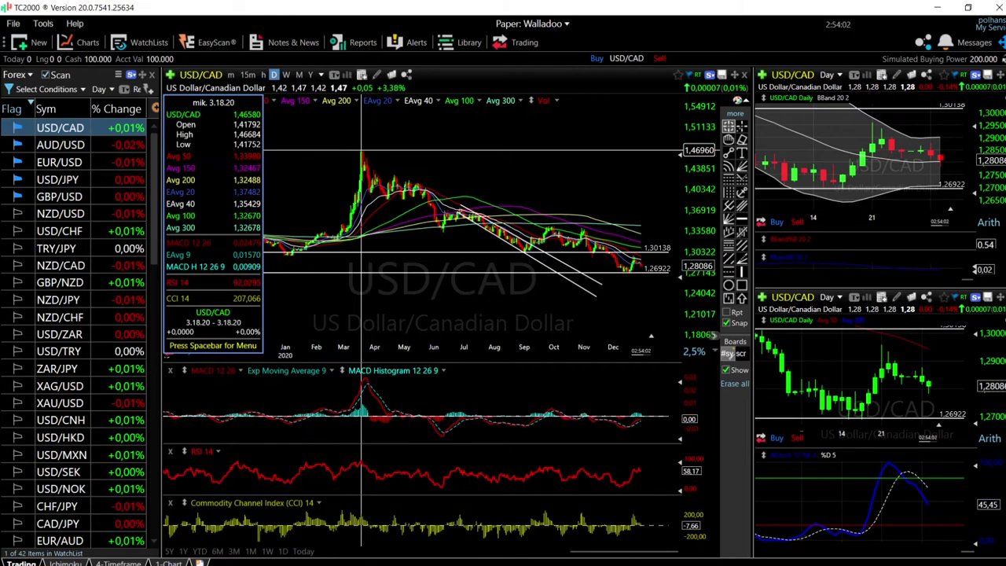
scroll(626, 274, up, 6)
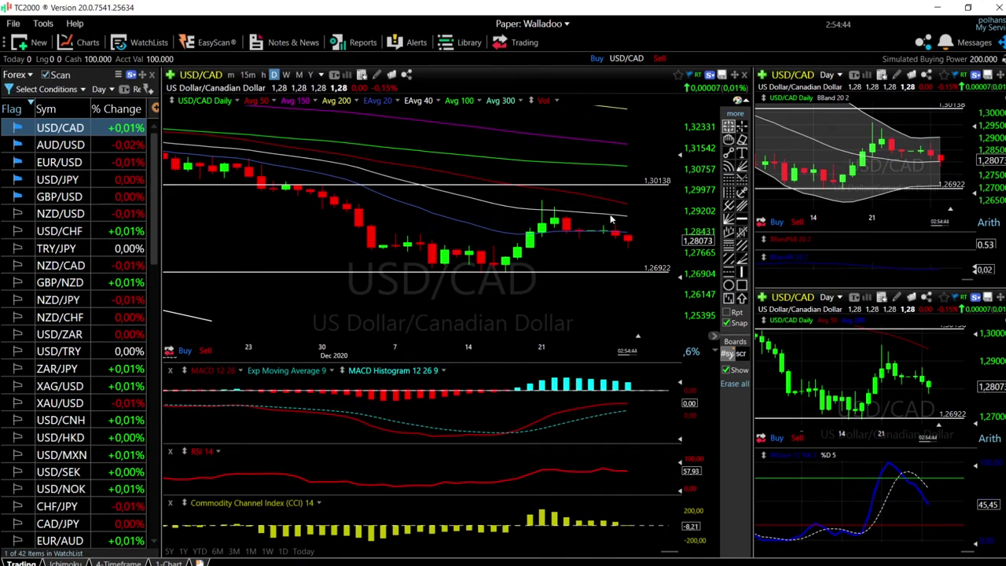
scroll(612, 220, down, 3)
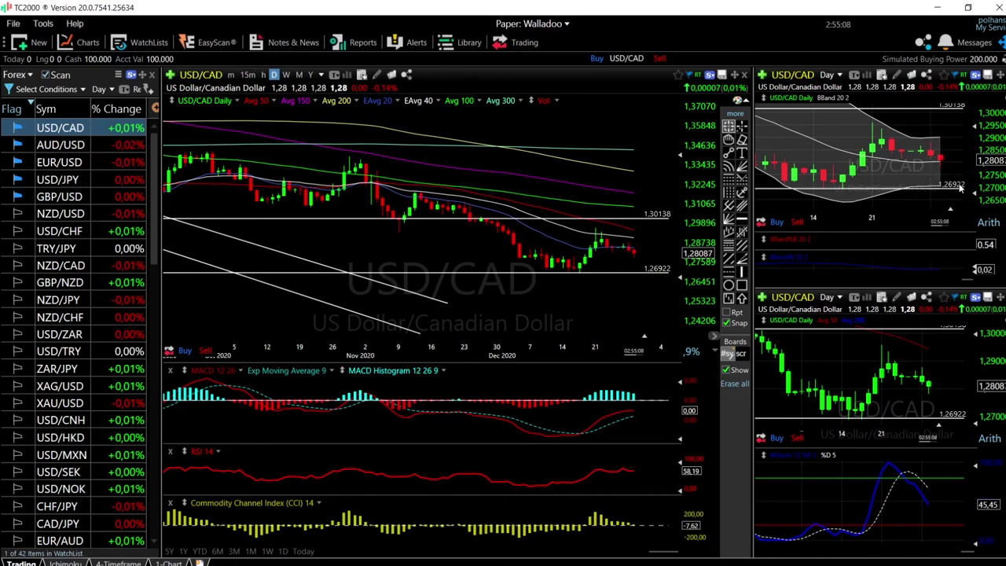
mouse_move(581, 279)
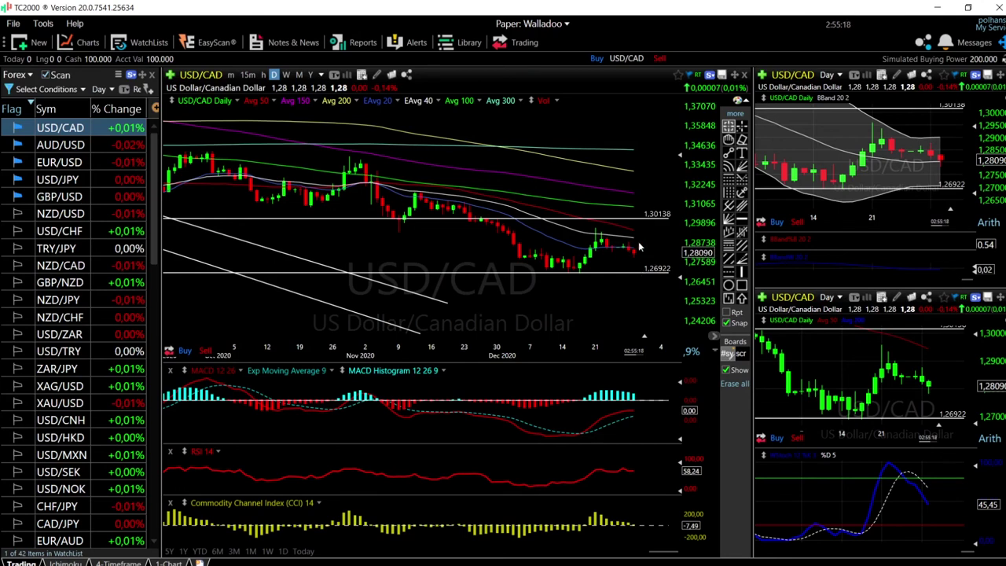
scroll(636, 248, up, 4)
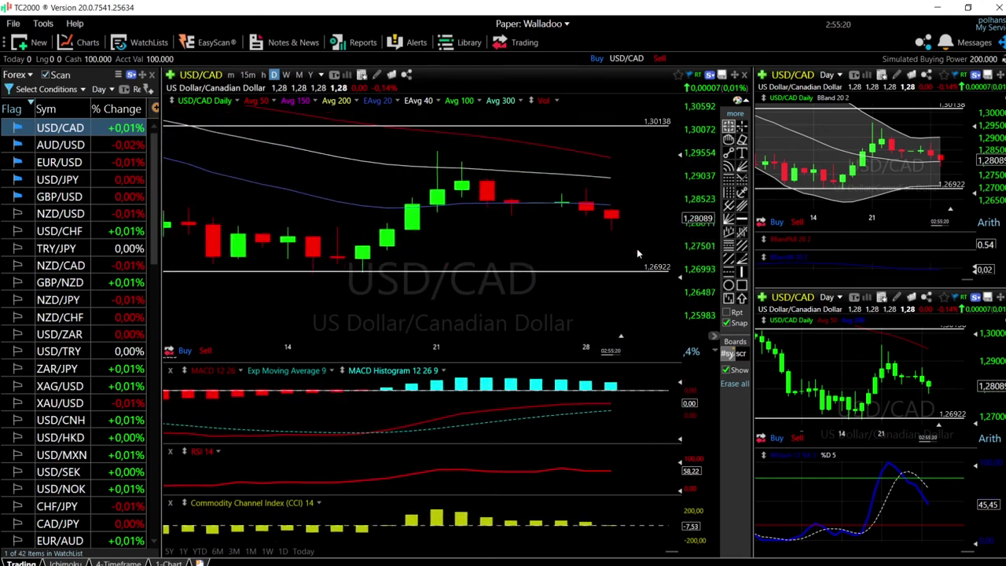